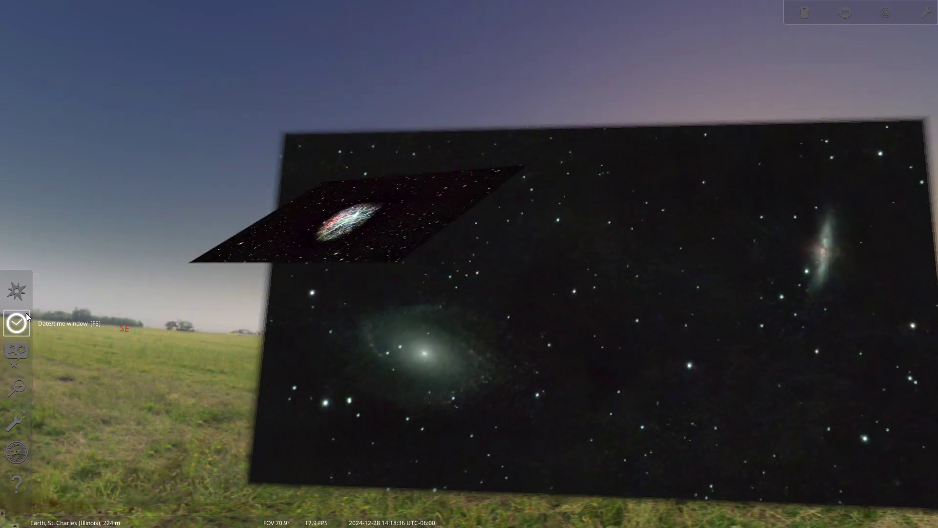
Step: Open the Date and Time dialog and turn on the Oculars image sensor frame
click(25, 315)
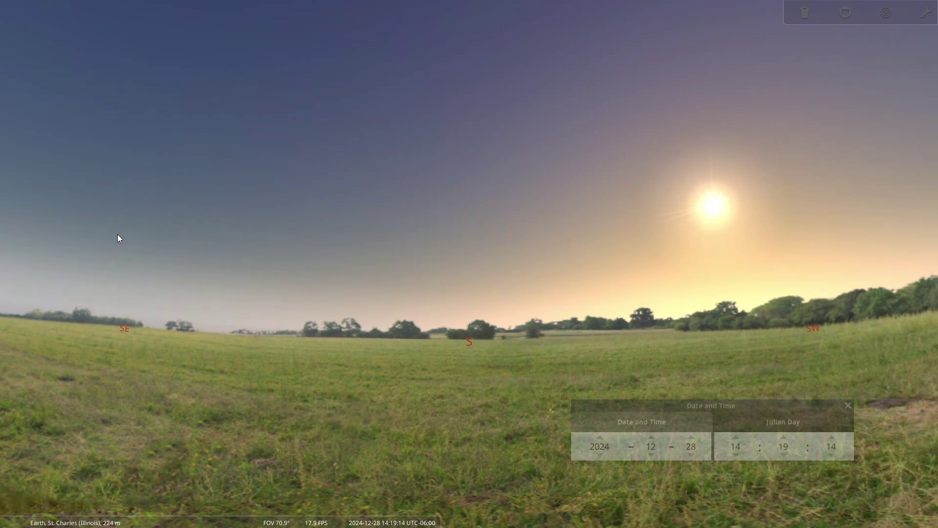
click(846, 13)
Step: Zoom in and out around the red Seestar S50 sensor frame, then begin advancing the hour
scroll(433, 224, down, 6)
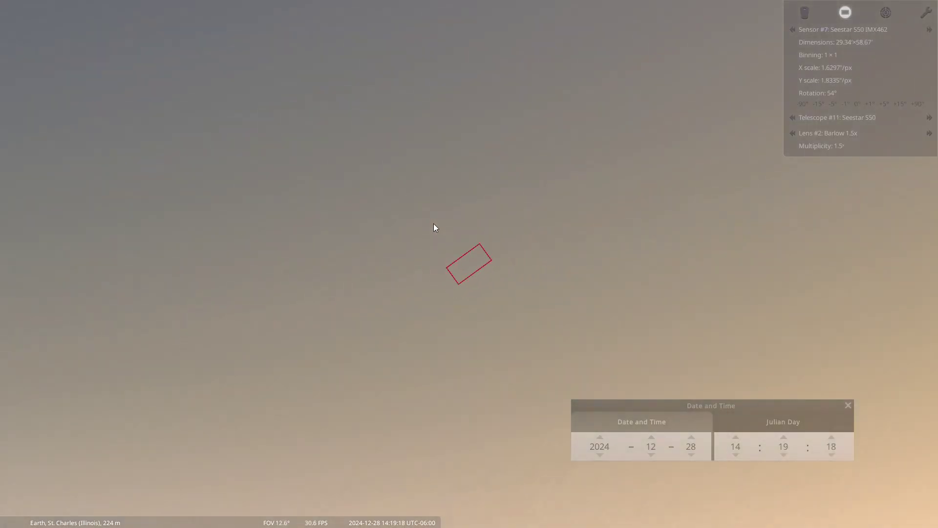
scroll(467, 283, down, 2)
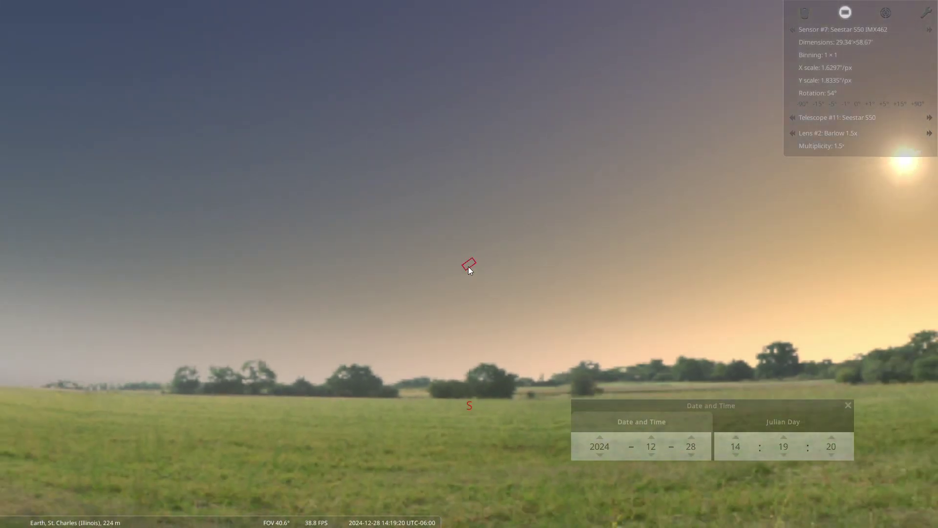
scroll(468, 267, up, 5)
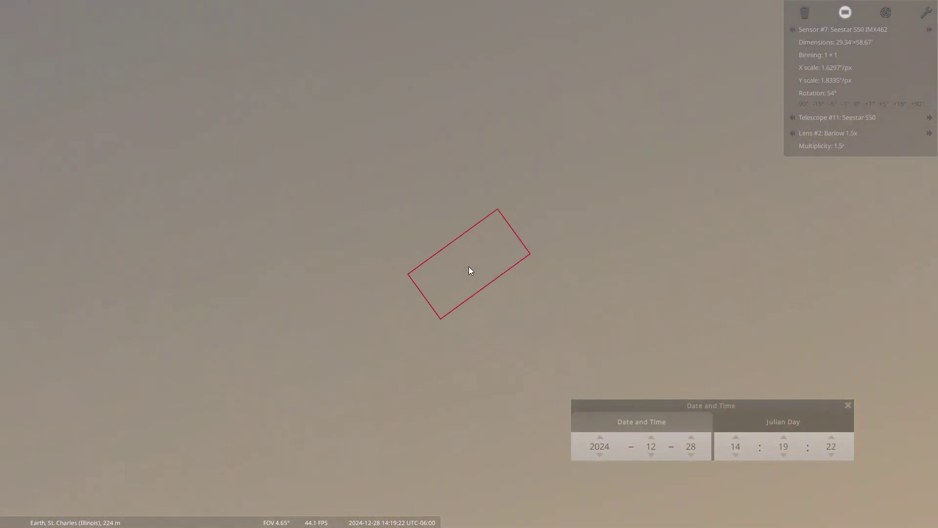
scroll(469, 267, down, 4)
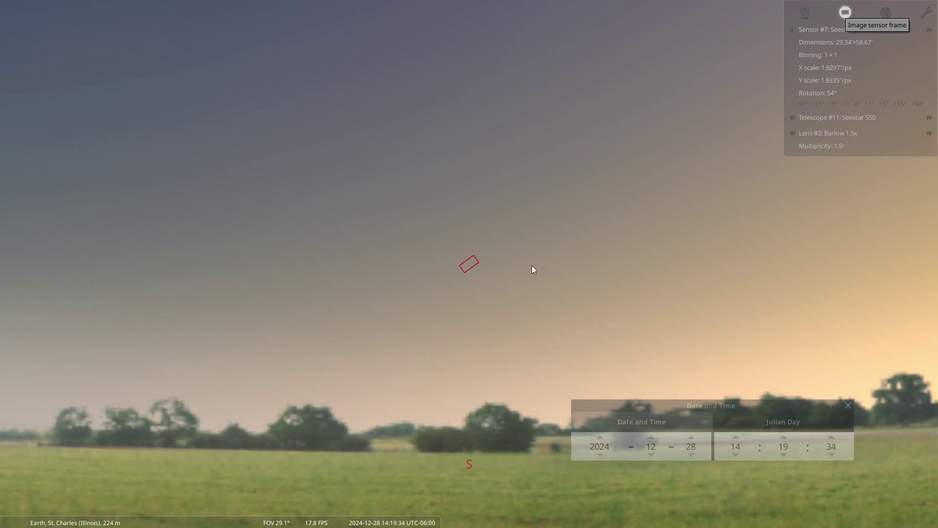
scroll(533, 269, up, 5)
scroll(532, 269, down, 3)
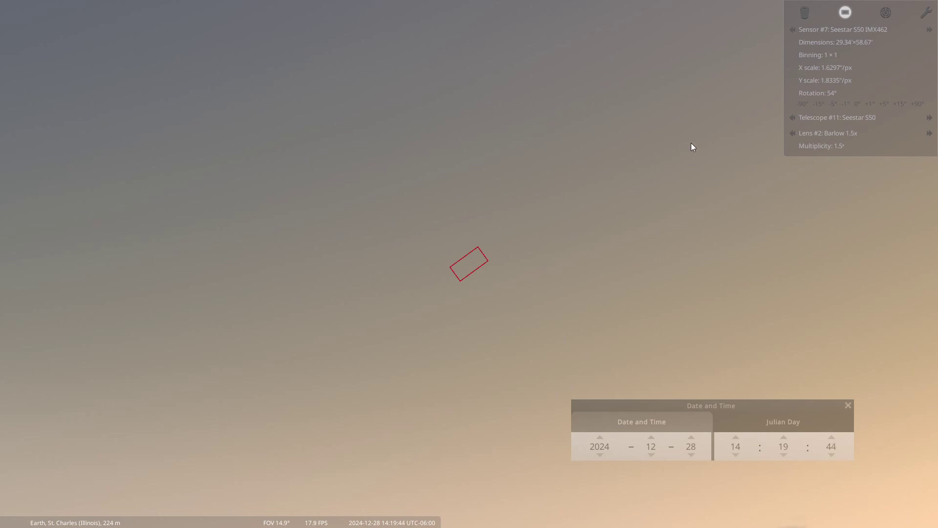
click(735, 437)
Step: Advance the clock hour to 21 so the sky turns dark
click(736, 437)
click(736, 437)
click(736, 437)
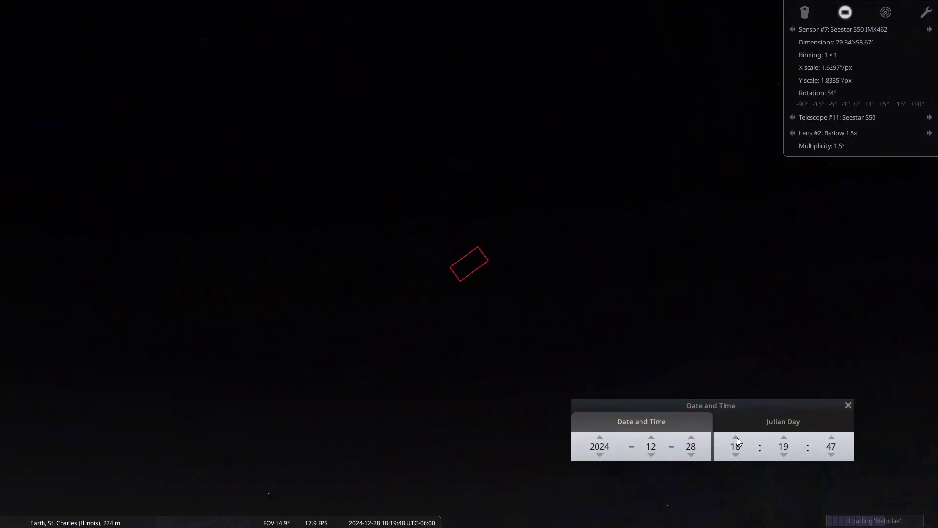
click(736, 438)
click(736, 437)
click(737, 438)
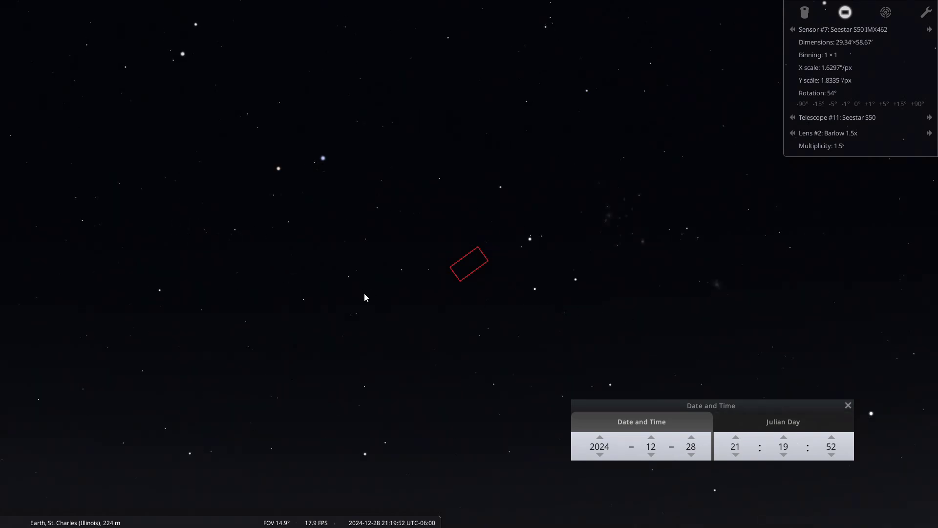
Step: Zoom out to a wide night-sky view and select the star f Eri
click(392, 321)
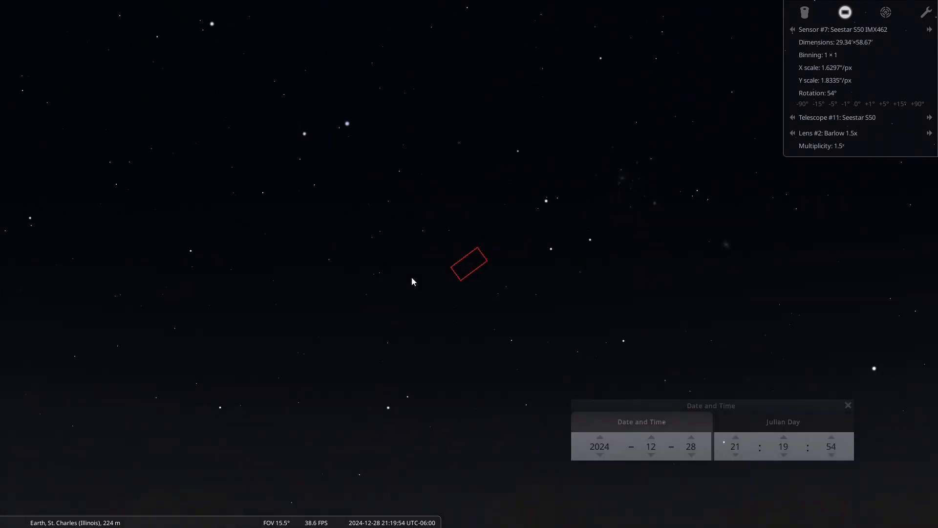
scroll(411, 277, down, 5)
scroll(411, 281, down, 1)
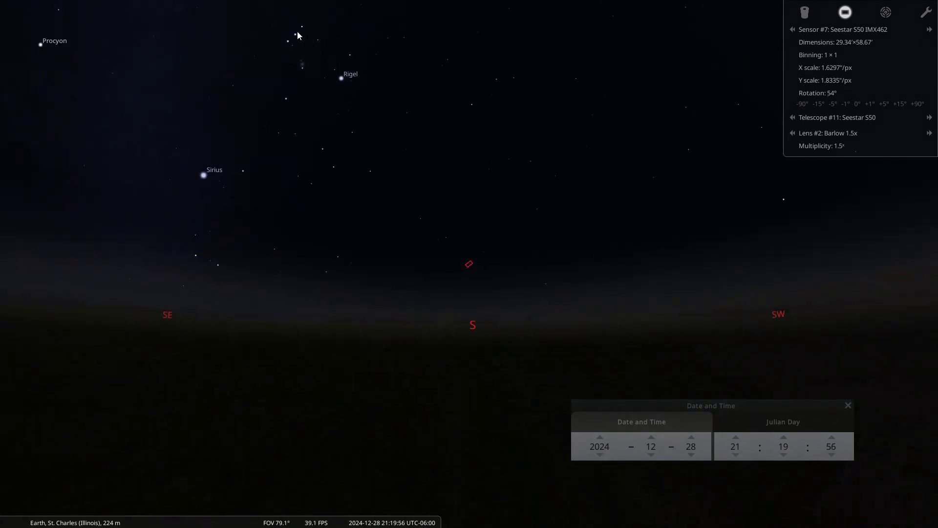
click(488, 272)
Step: Pan to Orion and zoom in on the Orion Nebula inside the sensor frame
mouse_move(469, 264)
mouse_down()
mouse_move(441, 225)
mouse_move(571, 372)
mouse_move(723, 406)
mouse_move(681, 430)
mouse_up()
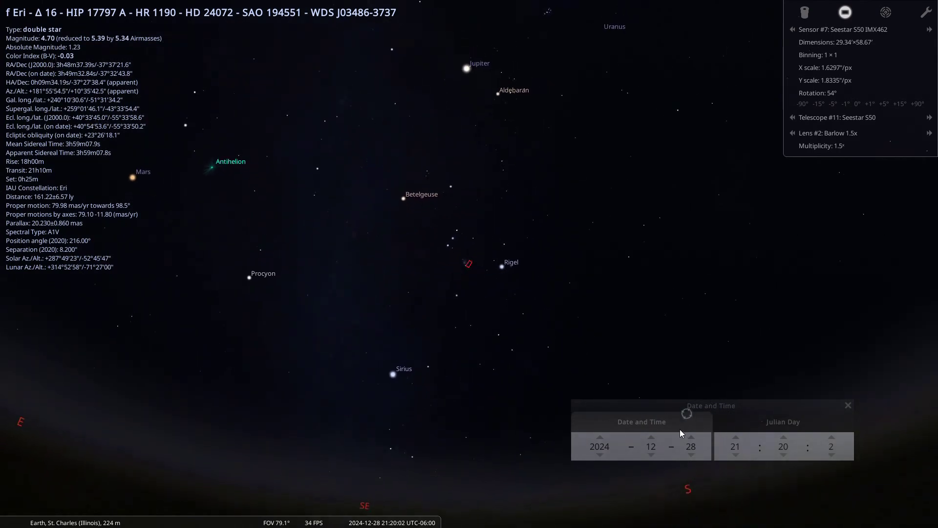
scroll(467, 303, up, 10)
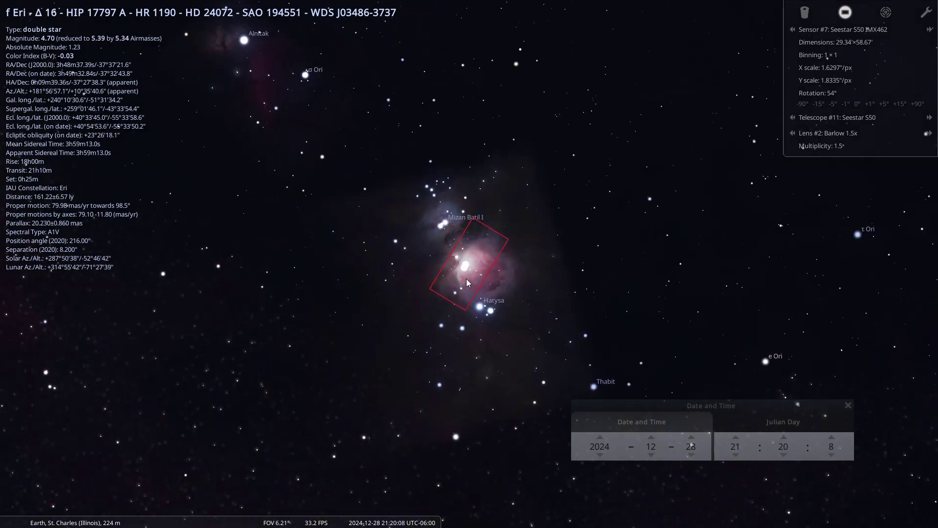
scroll(467, 282, up, 5)
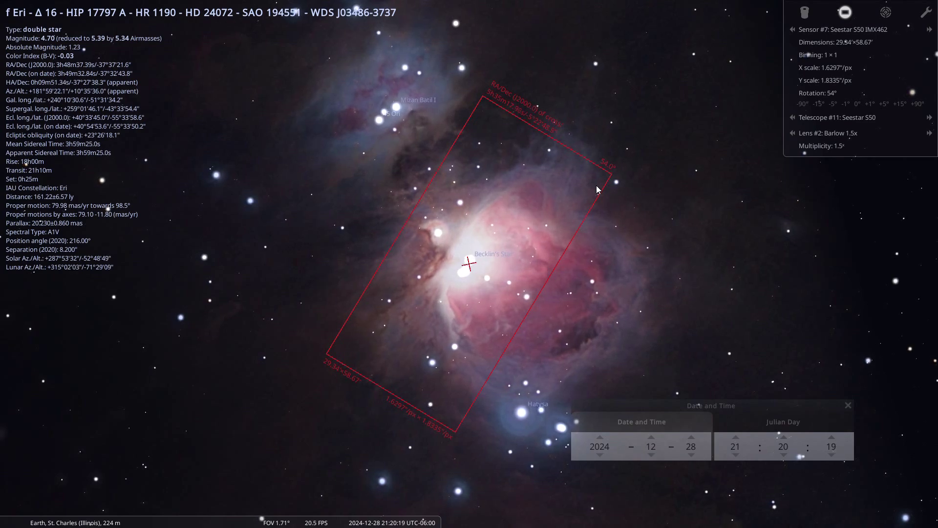
scroll(397, 139, down, 3)
Step: Move the Horsehead region under the frame and rotate the sensor frame to 4°
drag(396, 140, 749, 394)
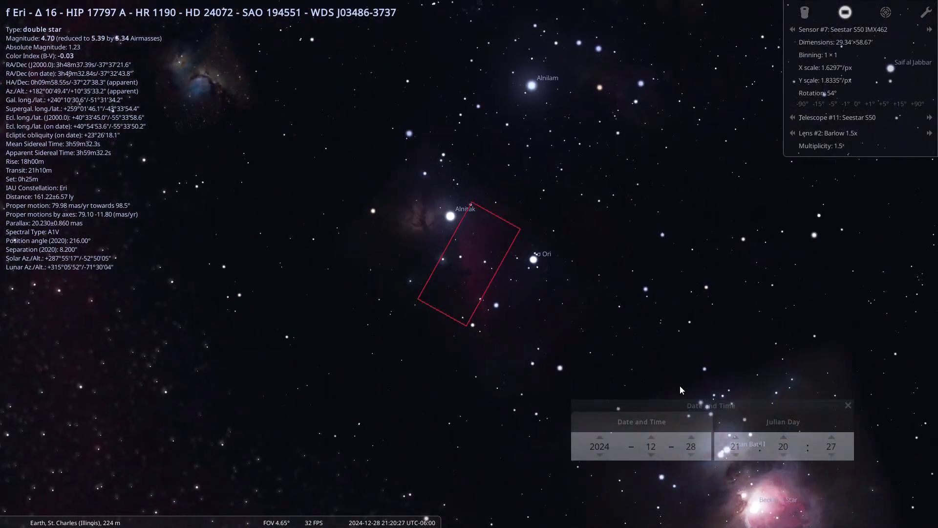
click(833, 104)
click(833, 104)
click(833, 105)
click(833, 105)
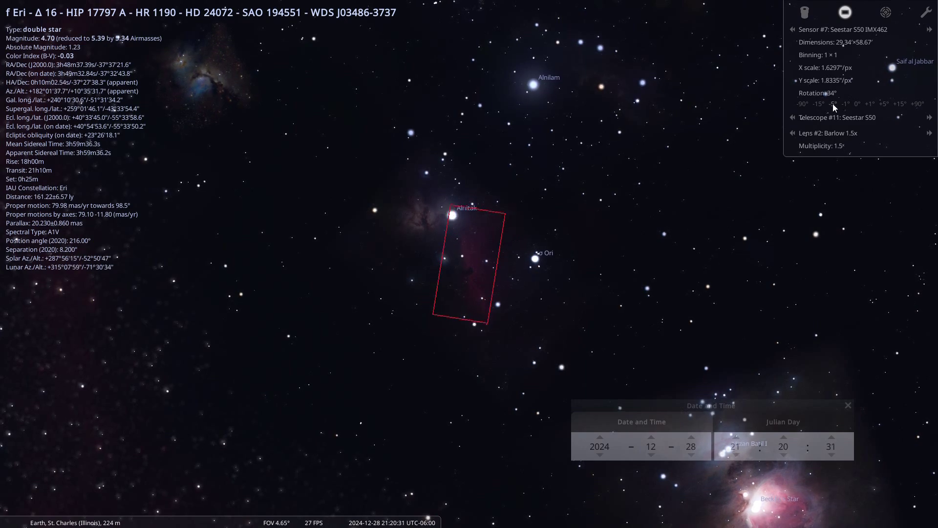
click(834, 105)
click(834, 104)
click(833, 105)
click(834, 105)
click(834, 105)
click(834, 105)
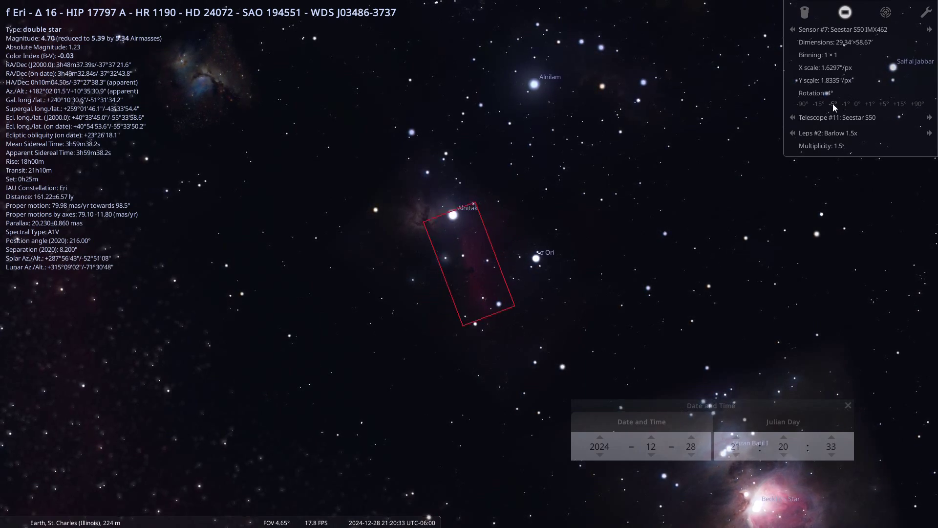
Step: Adjust the zoom and nudge the sky so the Horsehead sits in the frame
scroll(606, 248, up, 5)
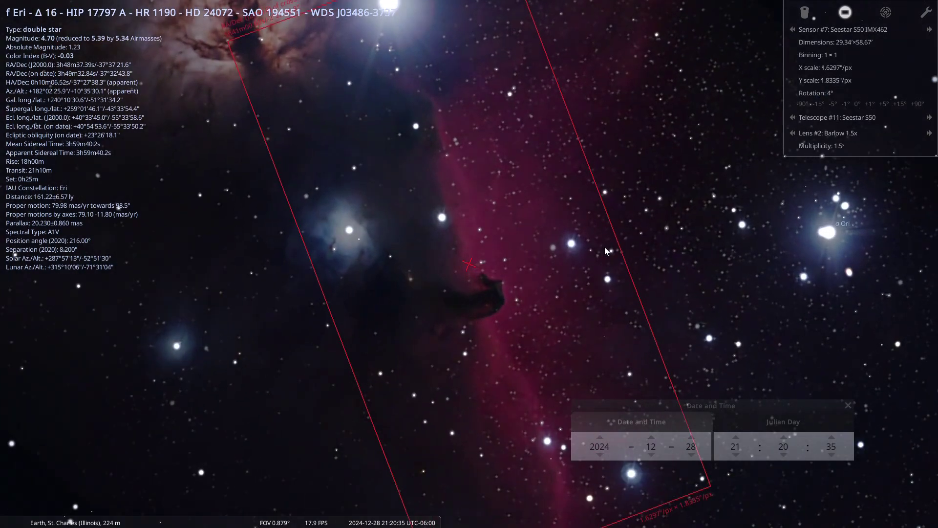
scroll(605, 250, down, 1)
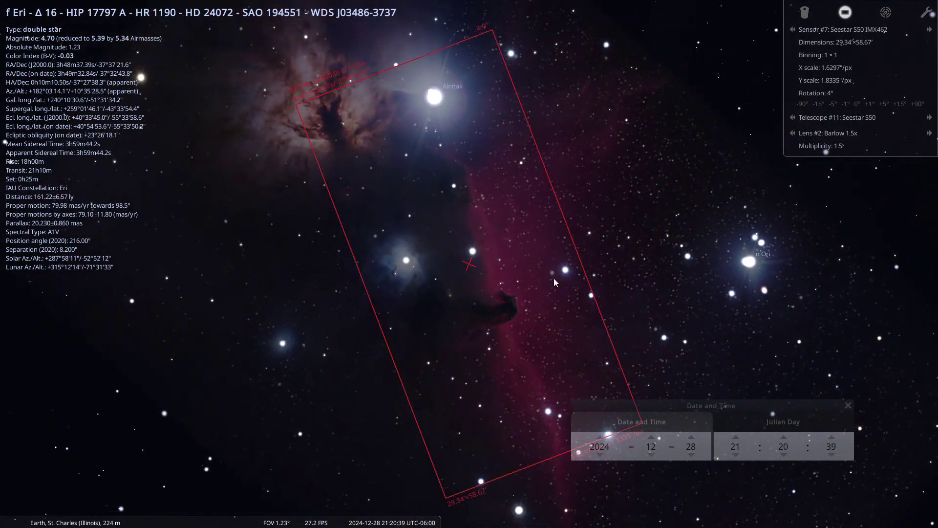
drag(554, 277, 551, 270)
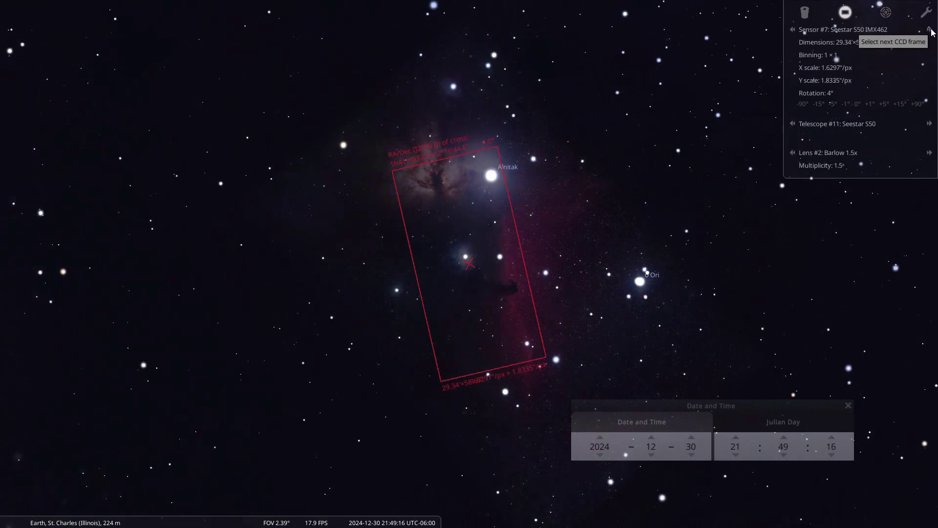
Step: Switch to the next sensor frame setup and recentre the Horsehead Nebula beside Alnitak
click(931, 30)
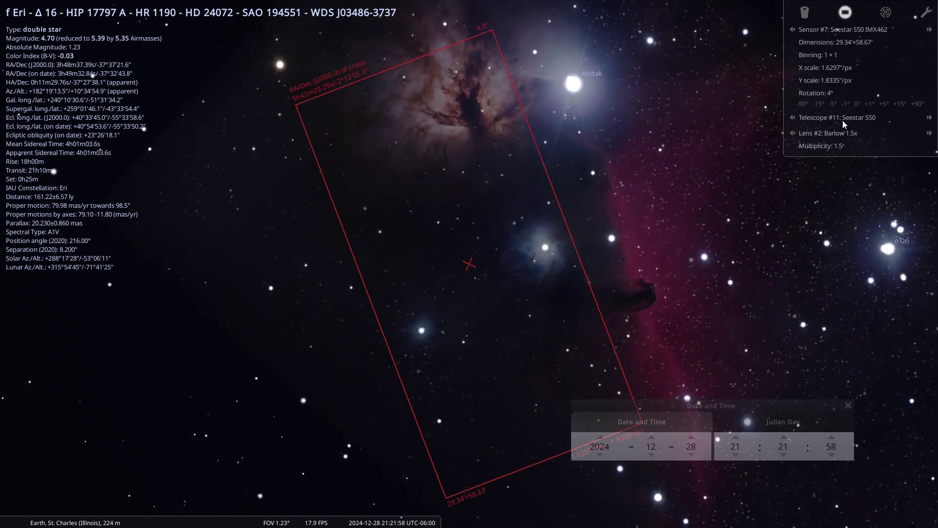
scroll(619, 148, down, 3)
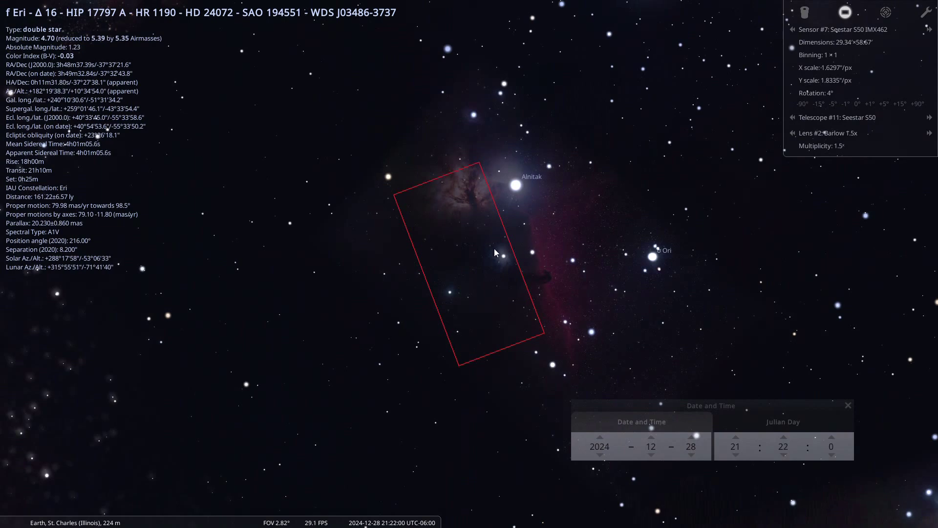
drag(488, 267, 441, 269)
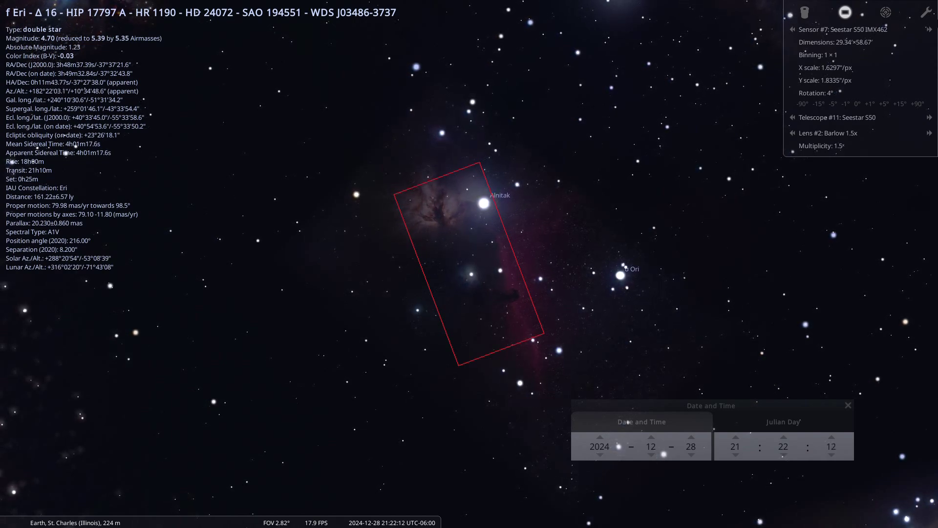
Step: Review the Seestar S50 IMX462 sensor in Oculars settings, then the Telescopes list
click(926, 14)
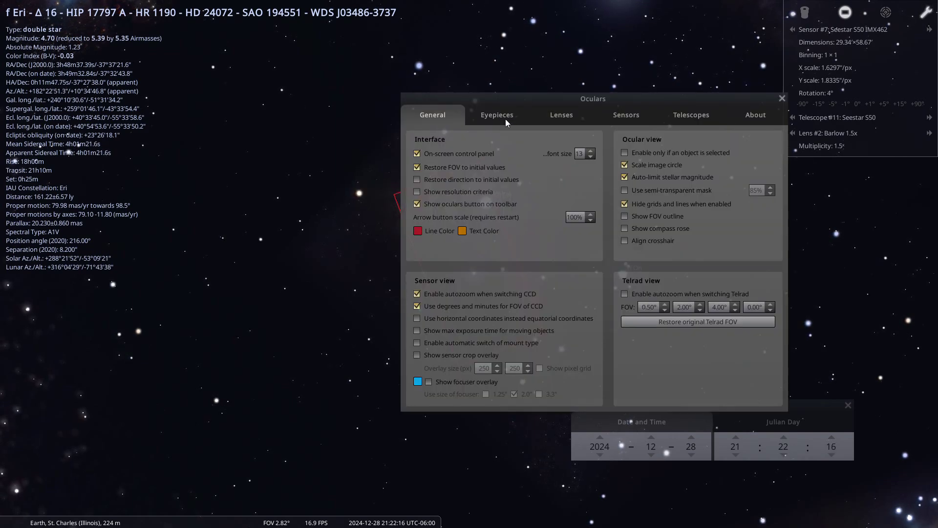
click(633, 119)
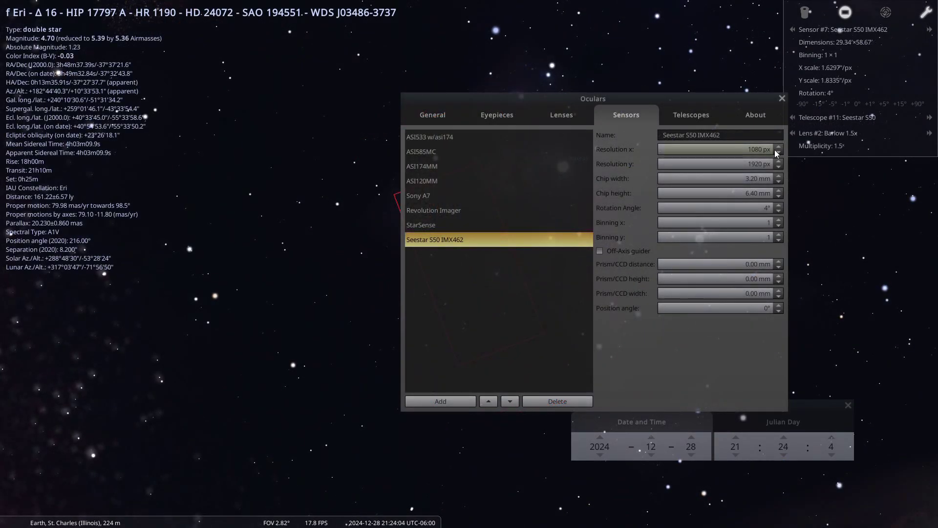
click(682, 117)
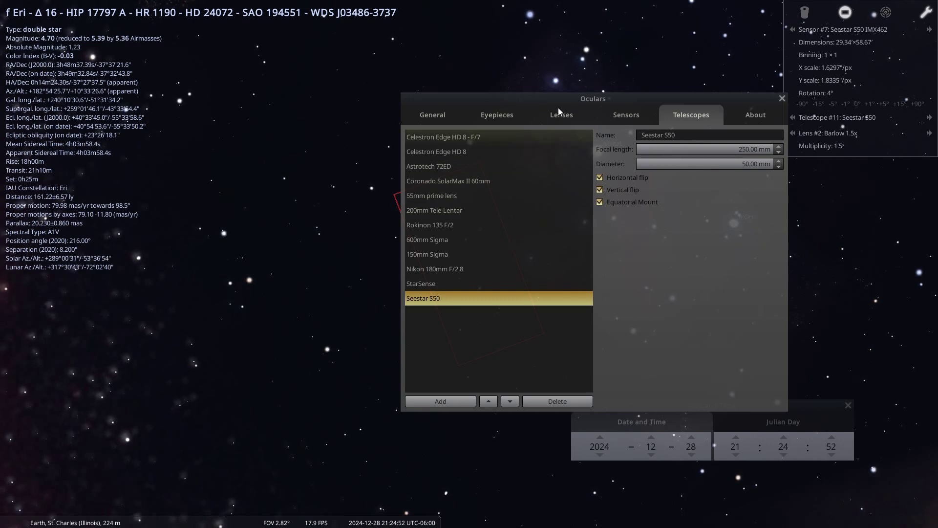
Step: Move the settings window aside and set the overlay to the Astrotech 72ED telescope
drag(745, 99, 309, 262)
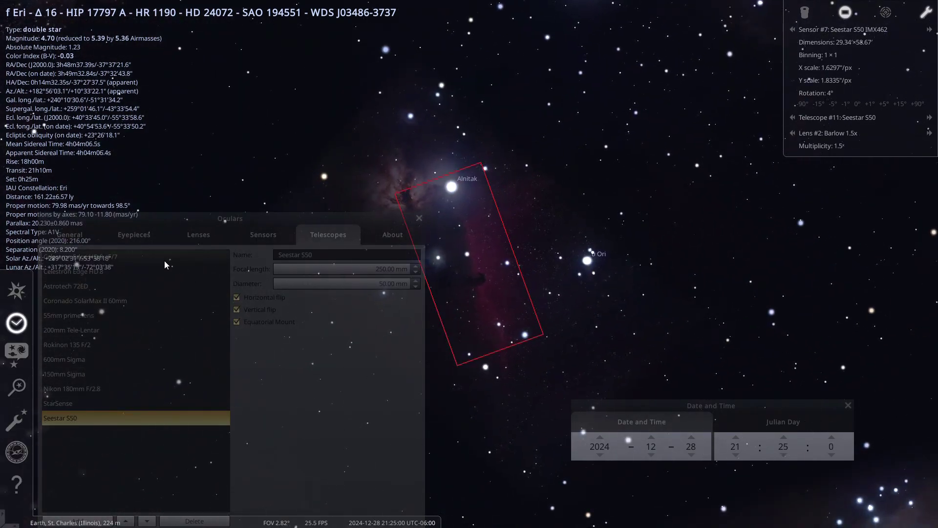
click(72, 285)
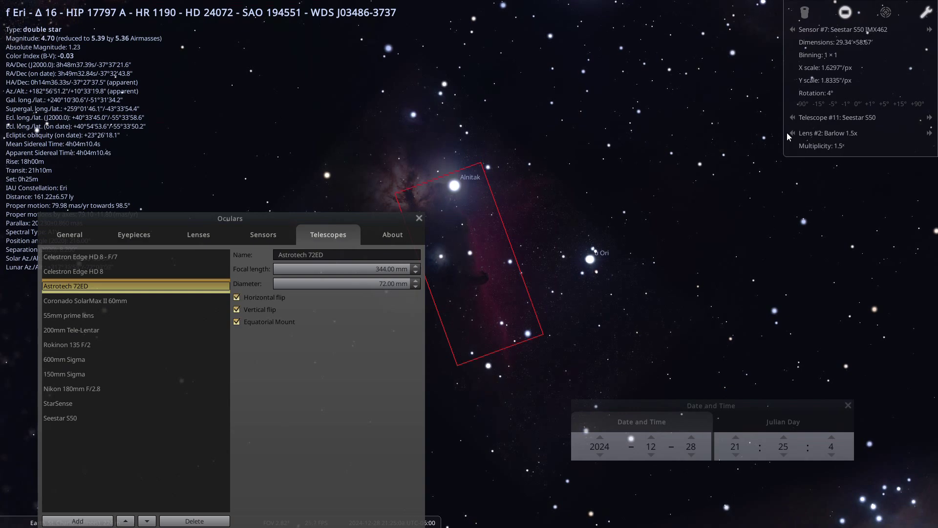
click(792, 118)
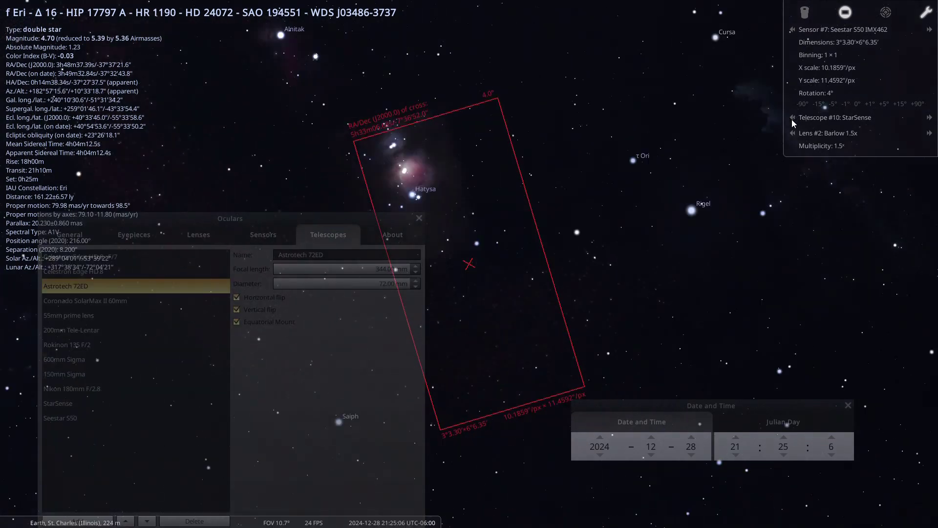
click(792, 118)
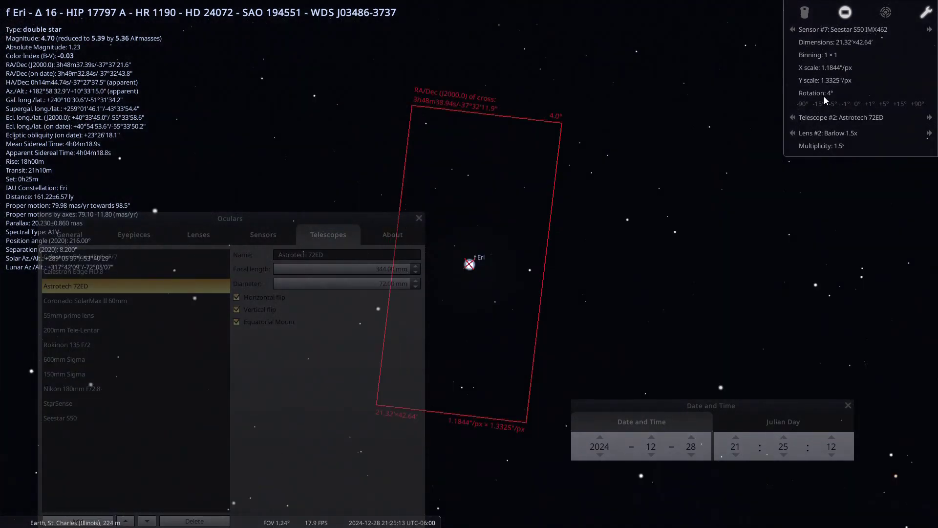
Step: Step back through the overlay sensors to ASI533 w/asi174
click(793, 29)
click(795, 30)
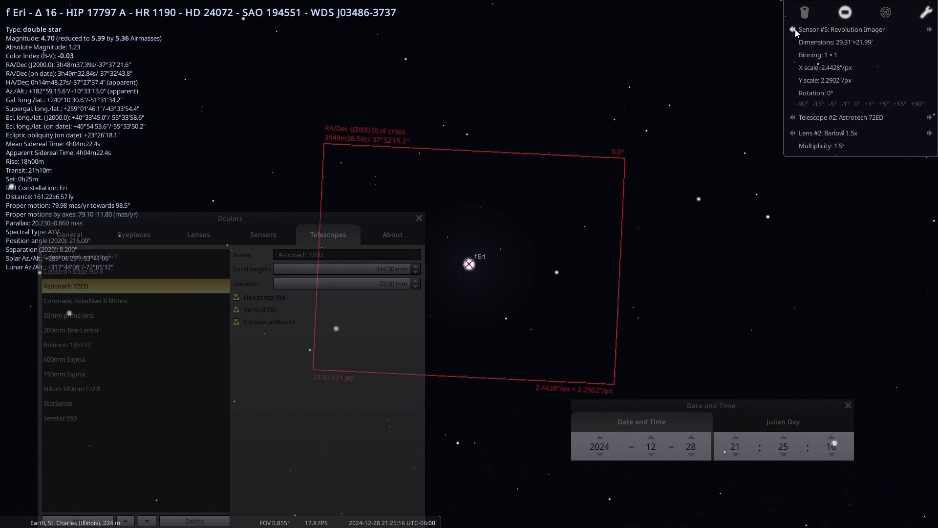
click(796, 29)
click(796, 29)
click(796, 30)
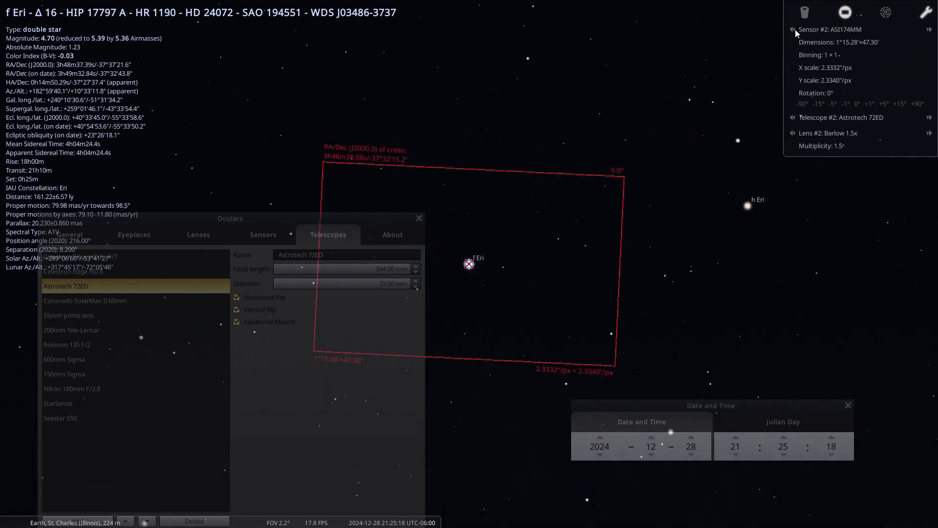
click(795, 30)
click(796, 29)
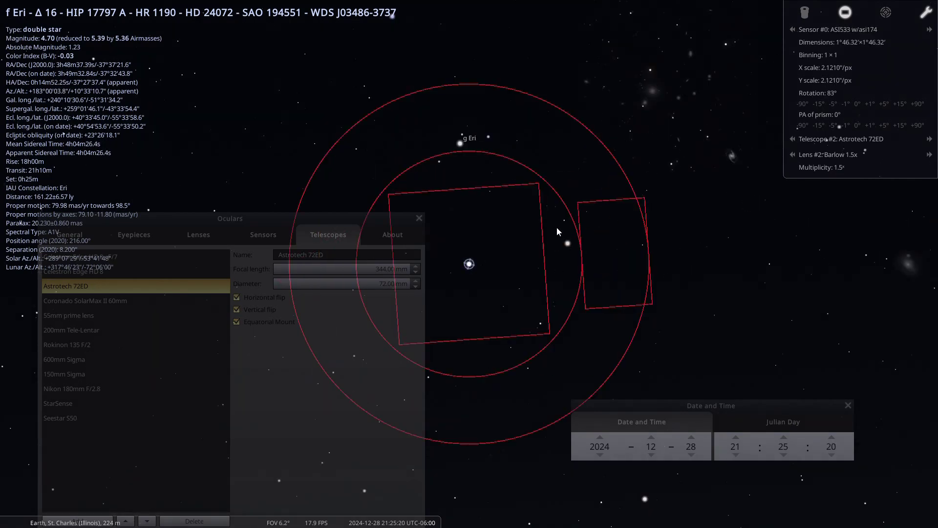
Step: Close the Oculars settings and pan the sky so the frame sits on the Orion Nebula
click(420, 218)
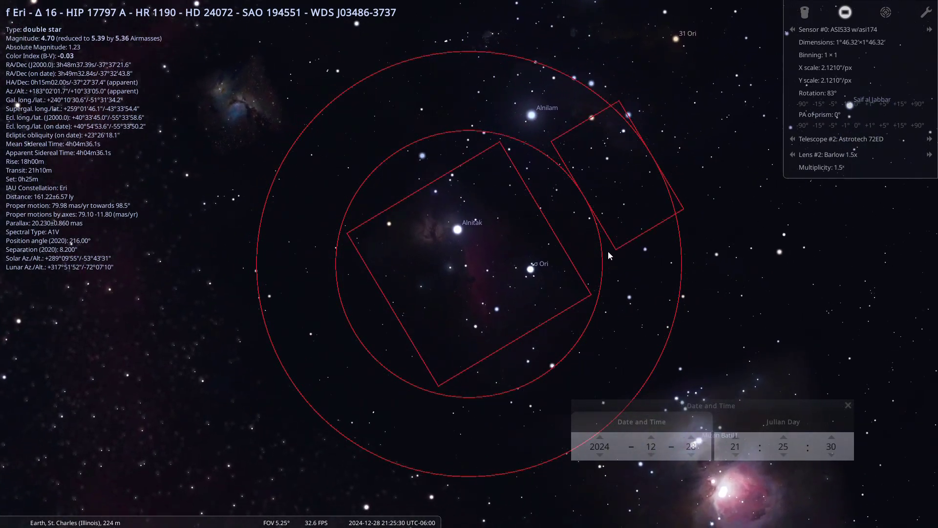
scroll(460, 288, up, 5)
scroll(461, 292, down, 3)
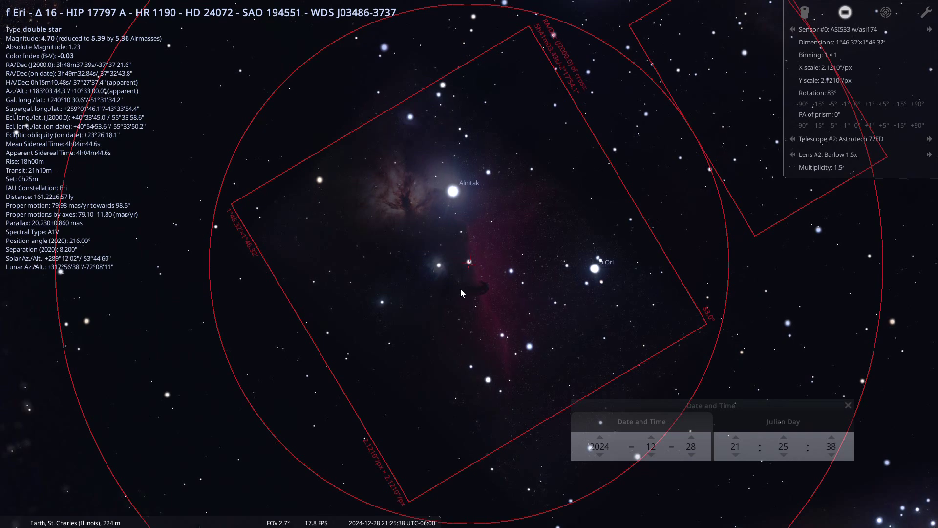
mouse_move(461, 290)
mouse_down()
mouse_move(436, 298)
mouse_move(444, 294)
mouse_up()
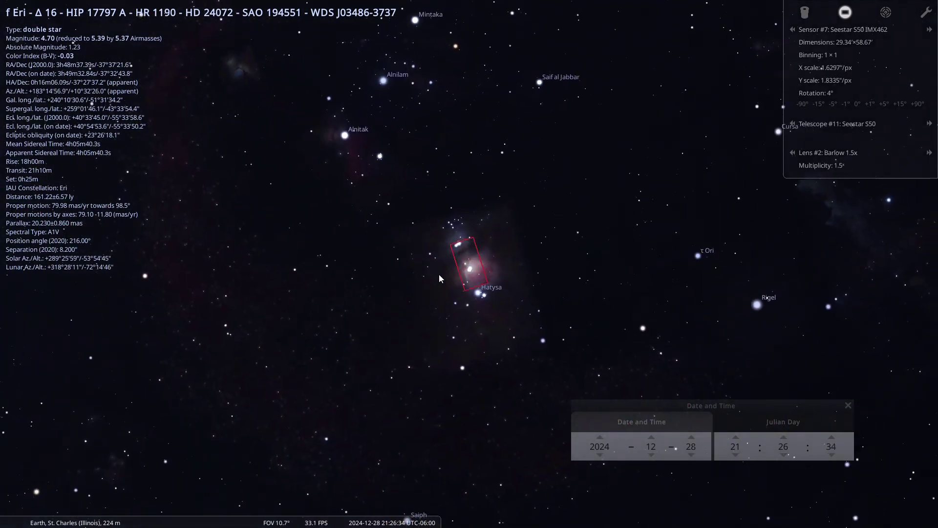
Step: Reopen the Oculars settings and select the Seestar S50 telescope (250 mm, 50 mm)
scroll(512, 259, down, 2)
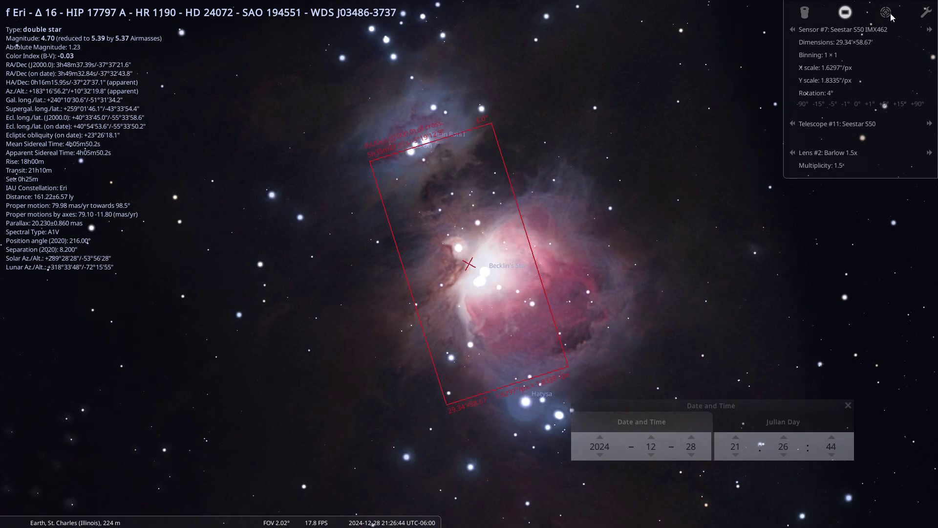
click(926, 14)
click(68, 403)
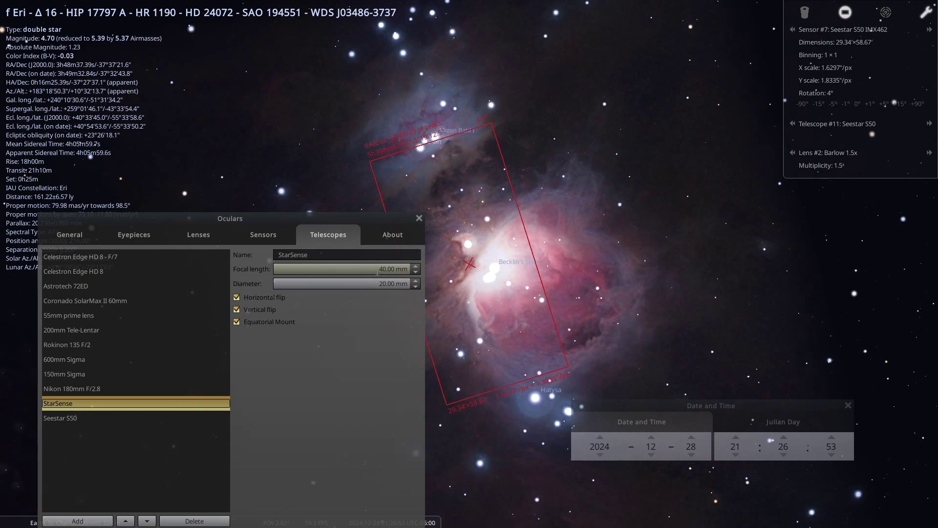
key(Down)
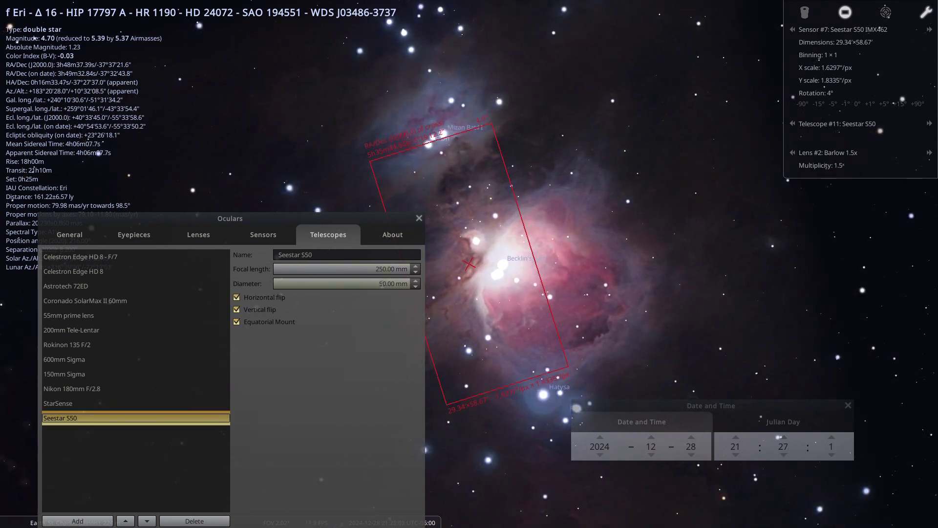
Step: Re-centre M42 and step to the Seestar S50 IMX462 Framing-2x sensor, giving a 58.67'×1°57.33' frame
click(264, 237)
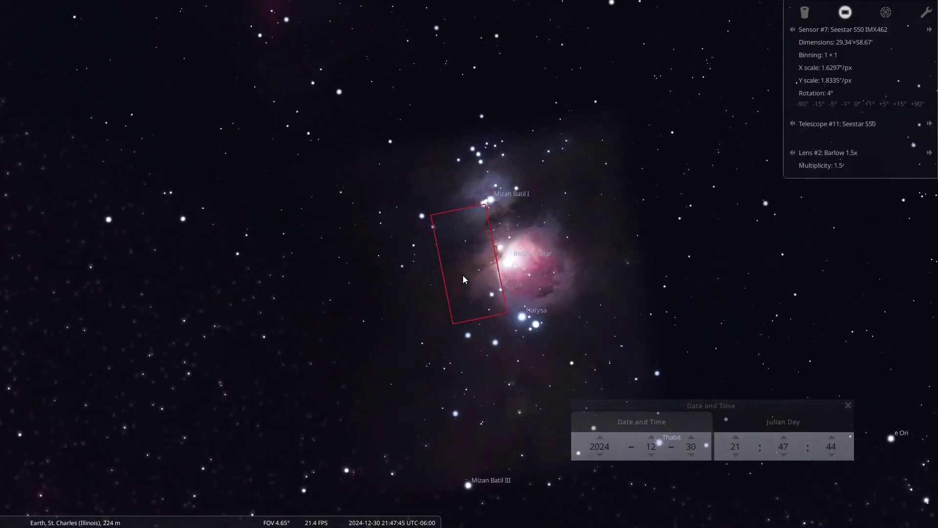
drag(463, 279, 419, 296)
scroll(530, 284, up, 3)
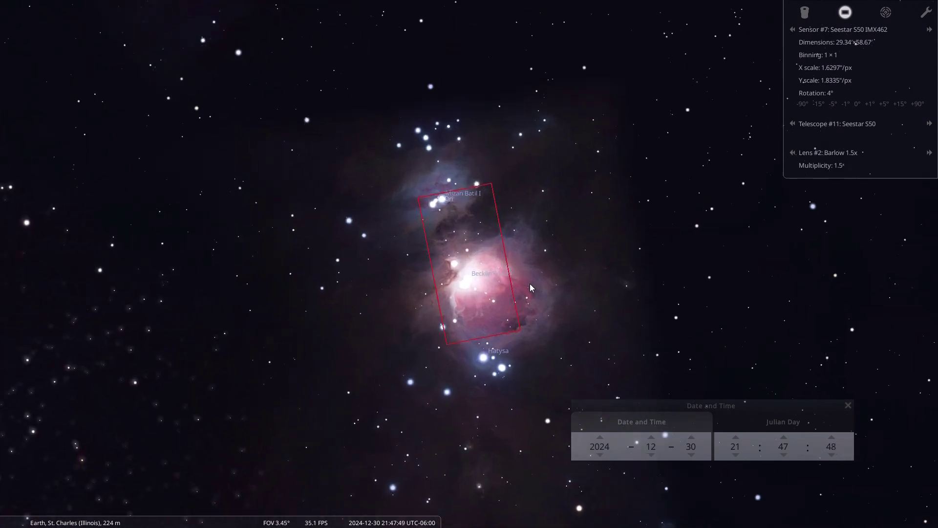
scroll(533, 284, down, 2)
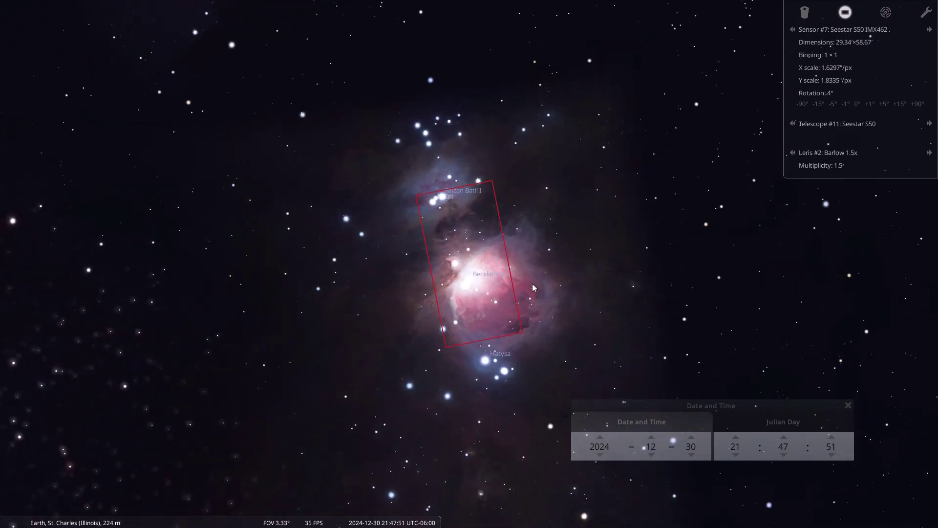
click(930, 30)
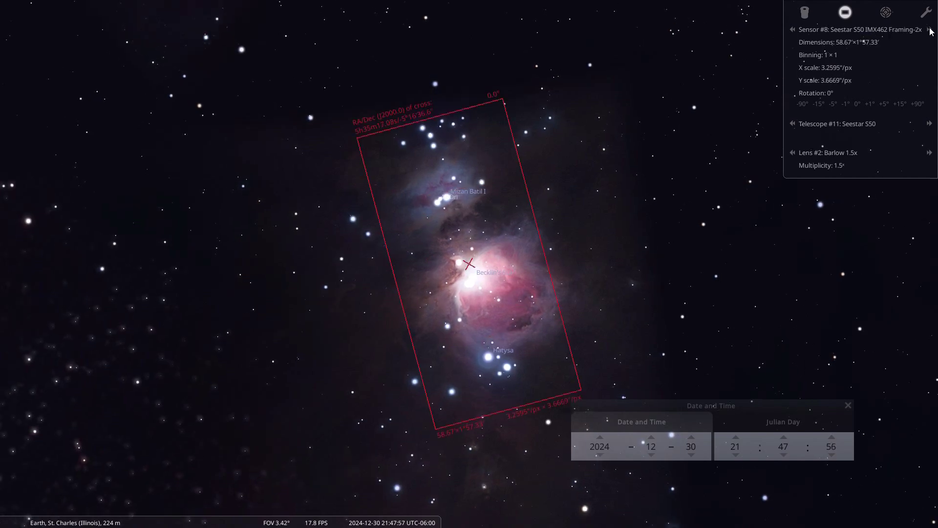